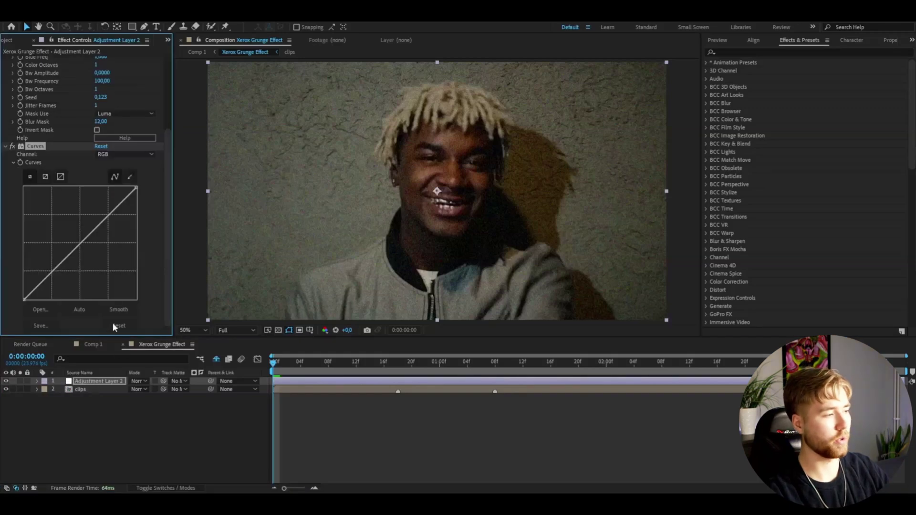
Step: Raise the Curves midtones slightly on the adjustment layer and set the Posterize level to 2
left_click_drag(77, 242, 75, 236)
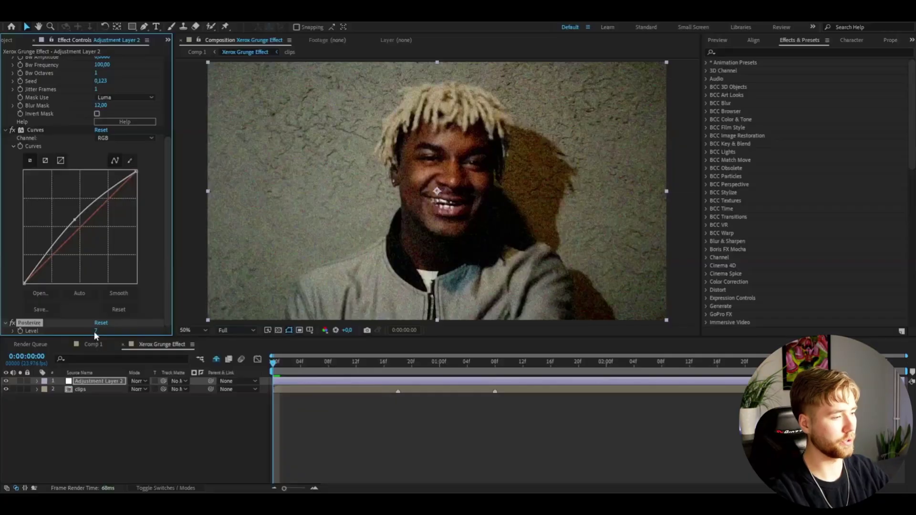
left_click_drag(84, 331, 76, 331)
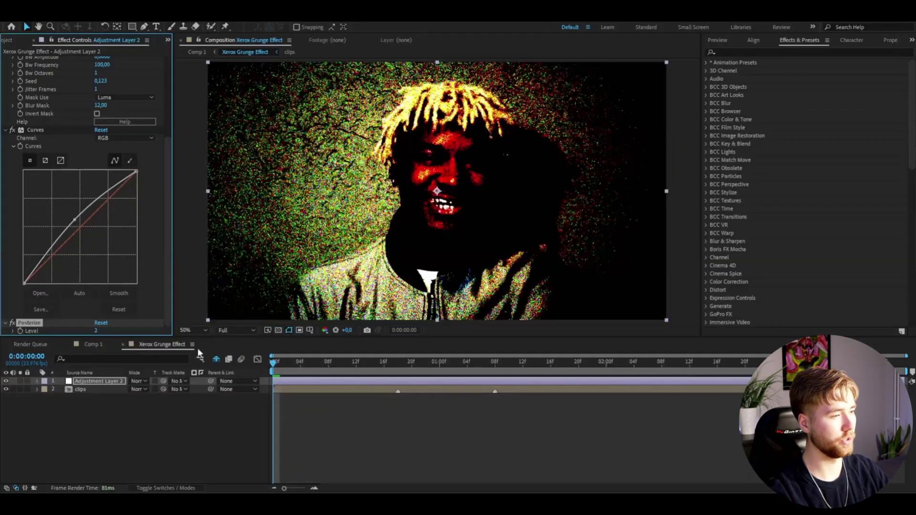
left_click_drag(303, 372, 225, 367)
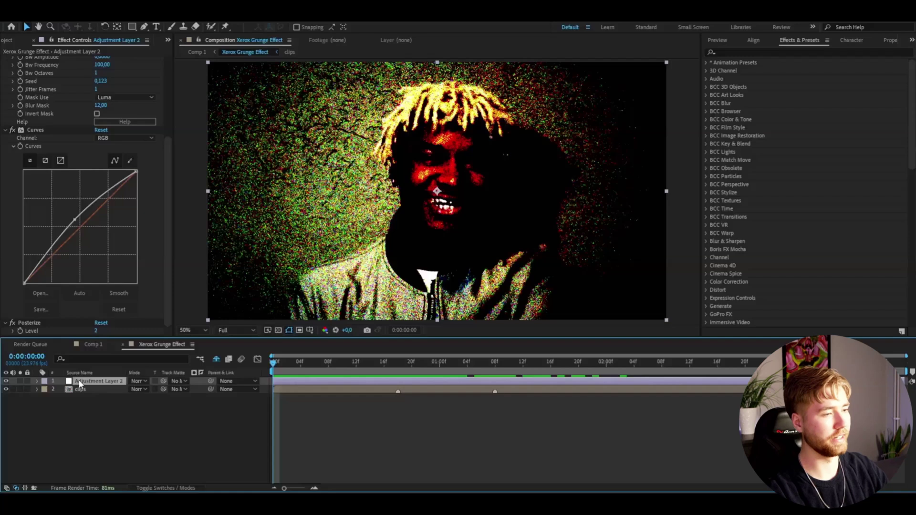
Step: Apply the CC Toner effect to the adjustment layer and set its tones to Pentone
key("ctrl+space")
type("cc toner")
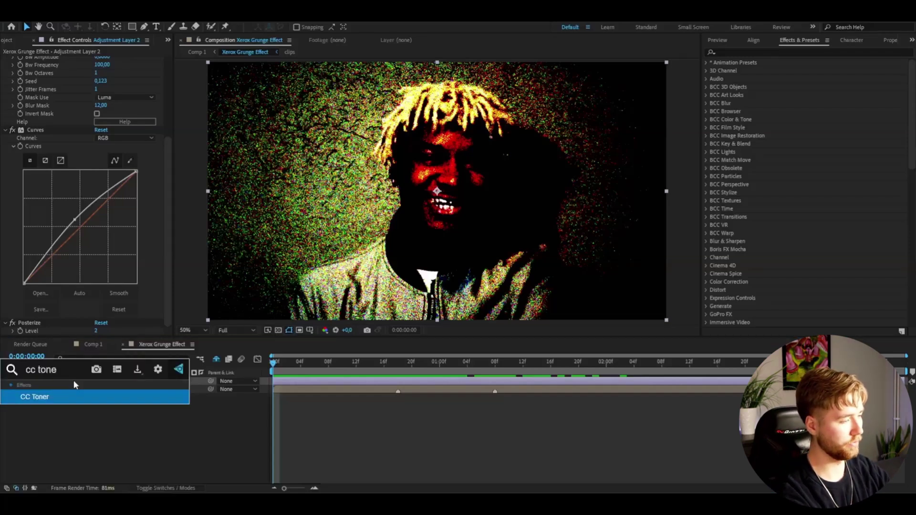
key("Return")
left_click(121, 282)
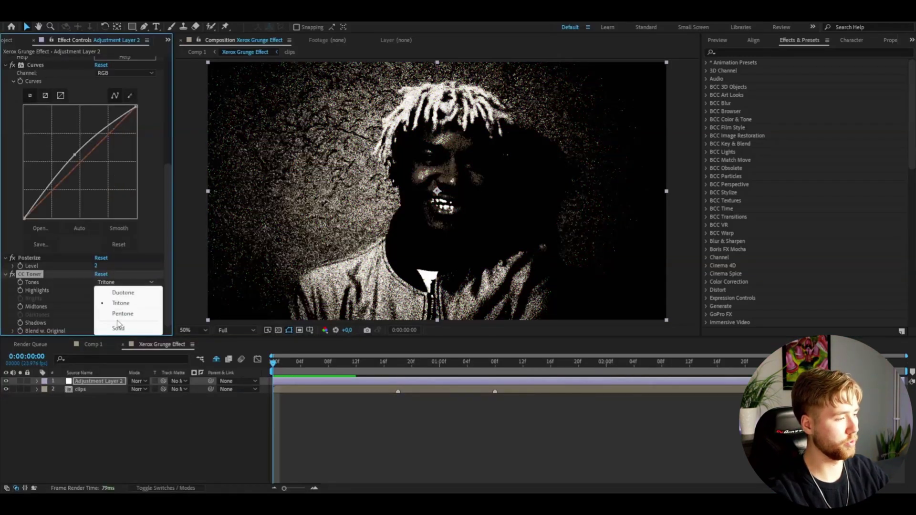
left_click(123, 315)
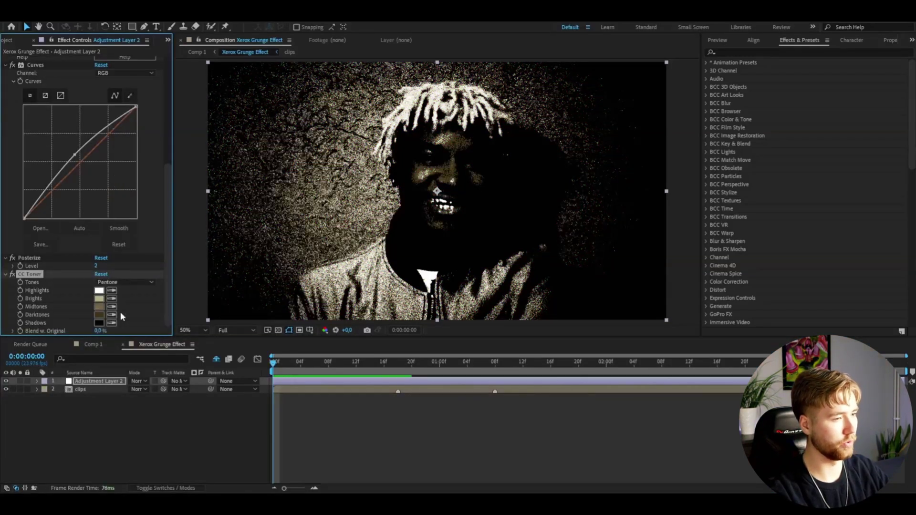
Step: Set the CC Toner highlights colour to red FF0000 and the brights colour to white
left_click(99, 291)
left_click(145, 302)
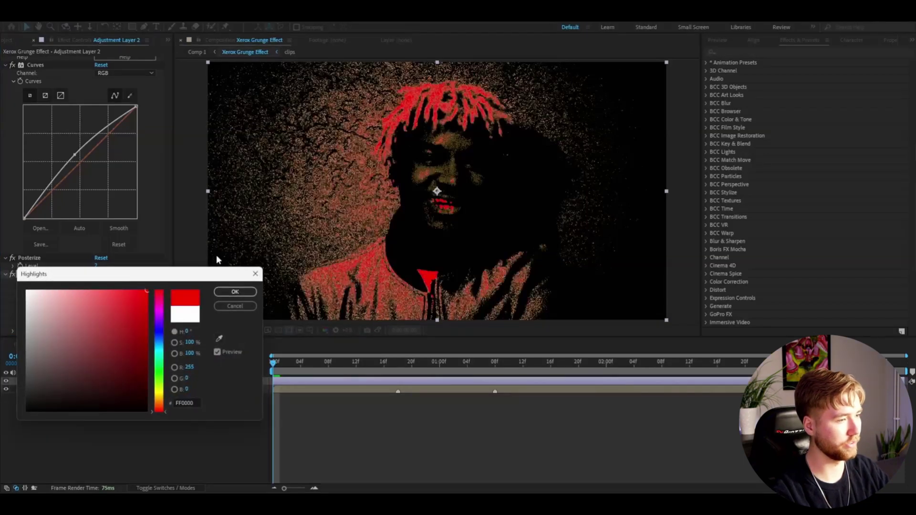
left_click(235, 291)
left_click(100, 299)
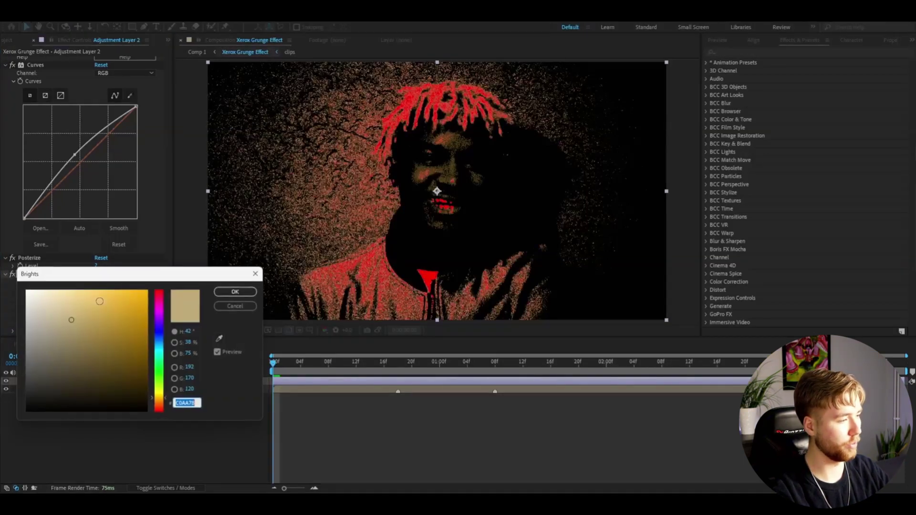
left_click_drag(26, 290, 1, 266)
left_click(221, 293)
Step: Set the CC Toner midtones colour to magenta EA00FF and the darktones colour to light grey
left_click(100, 309)
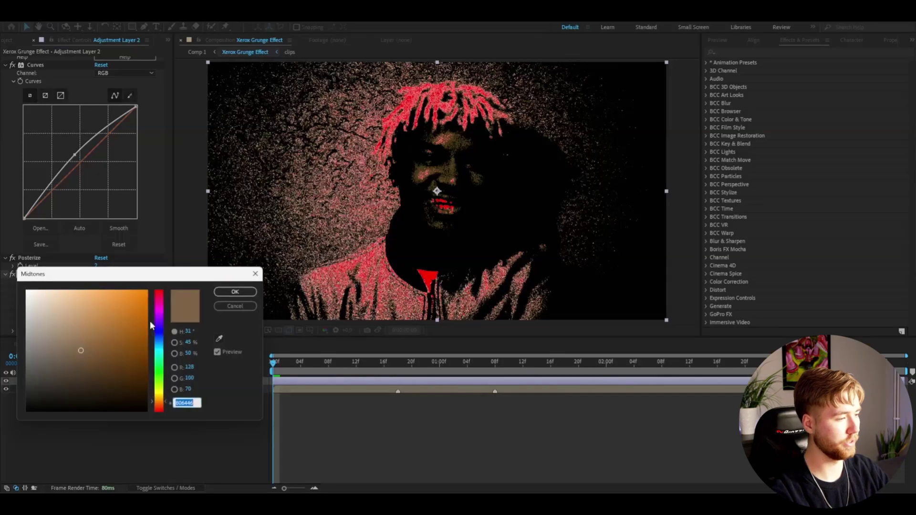
left_click(159, 317)
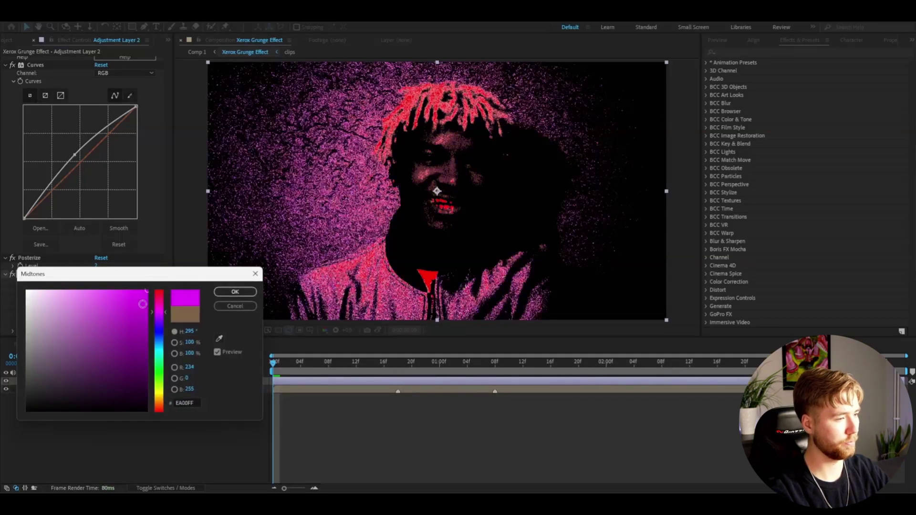
left_click(235, 291)
left_click(100, 318)
mouse_move(127, 381)
left_mouse_down()
mouse_move(18, 340)
mouse_move(44, 313)
left_mouse_up()
left_click(221, 293)
mouse_move(371, 362)
left_mouse_down()
mouse_move(409, 362)
mouse_move(371, 360)
mouse_move(384, 365)
left_mouse_up()
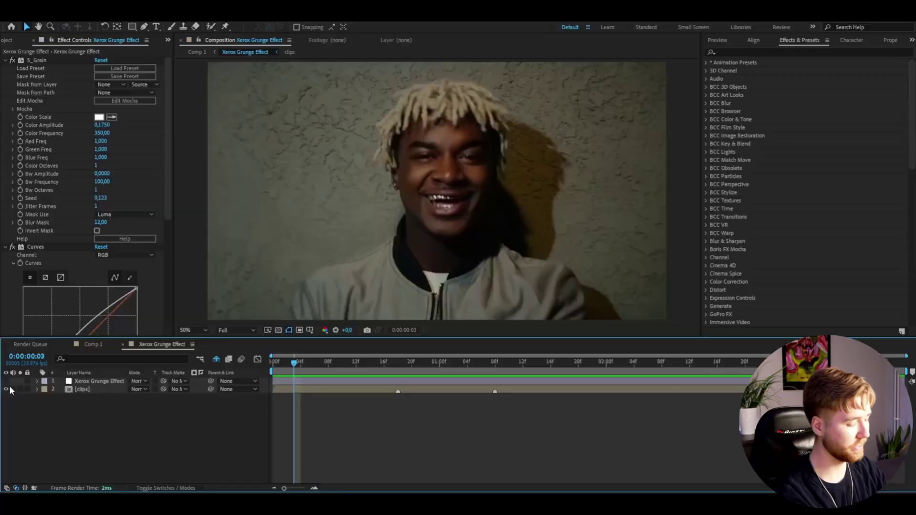
Step: Add a new adjustment layer at the top of the composition and apply the Dark Pixel Grunge preset to it
key("ctrl+alt+y")
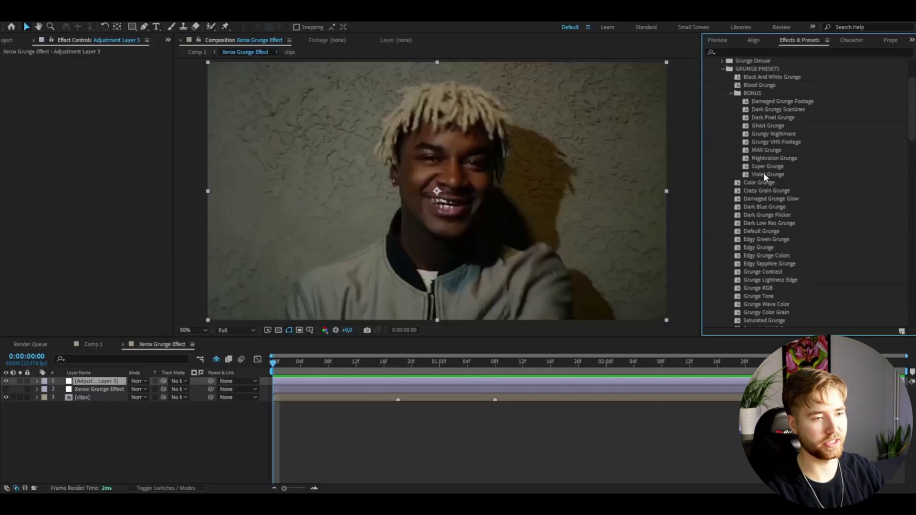
left_click_drag(773, 117, 95, 381)
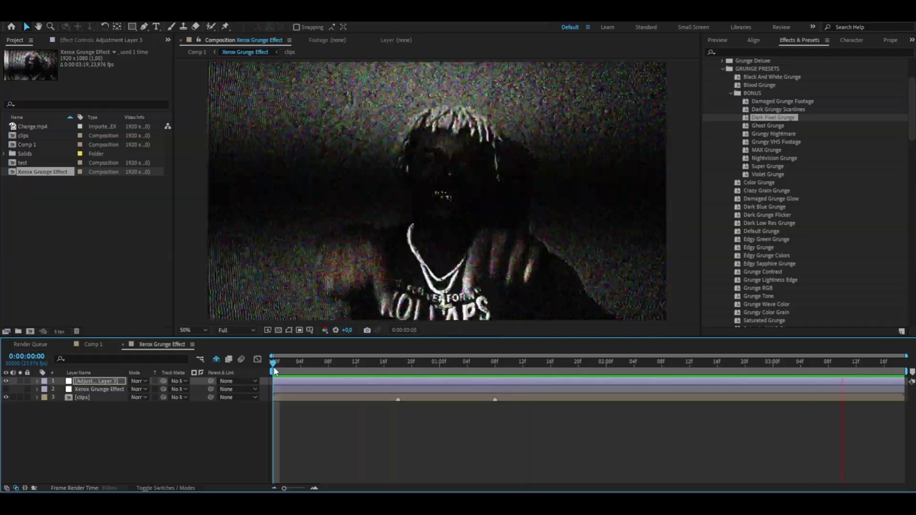
left_click(275, 372)
Step: Try the Saturated Grunge preset on the top adjustment layer and preview it
scroll(765, 234, "down", 1)
scroll(764, 230, "down", 2)
scroll(775, 221, "up", 1)
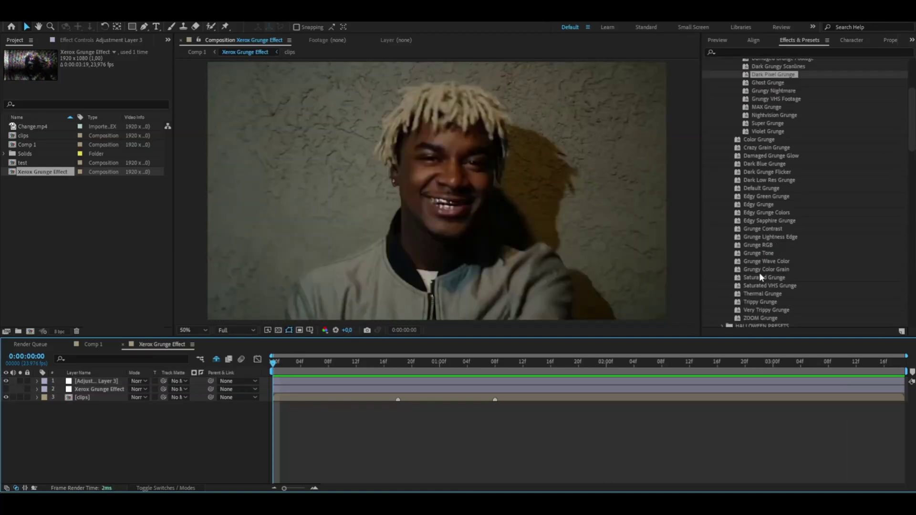
left_click_drag(760, 277, 342, 390)
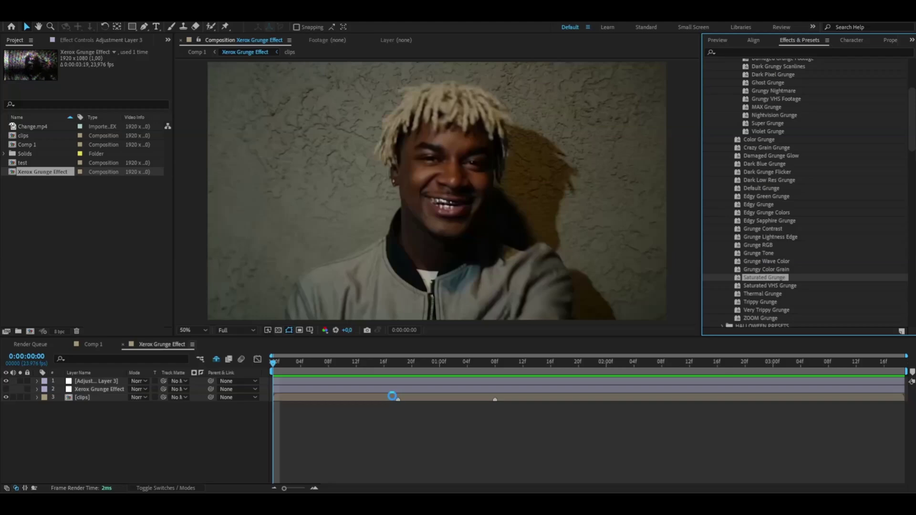
key("space")
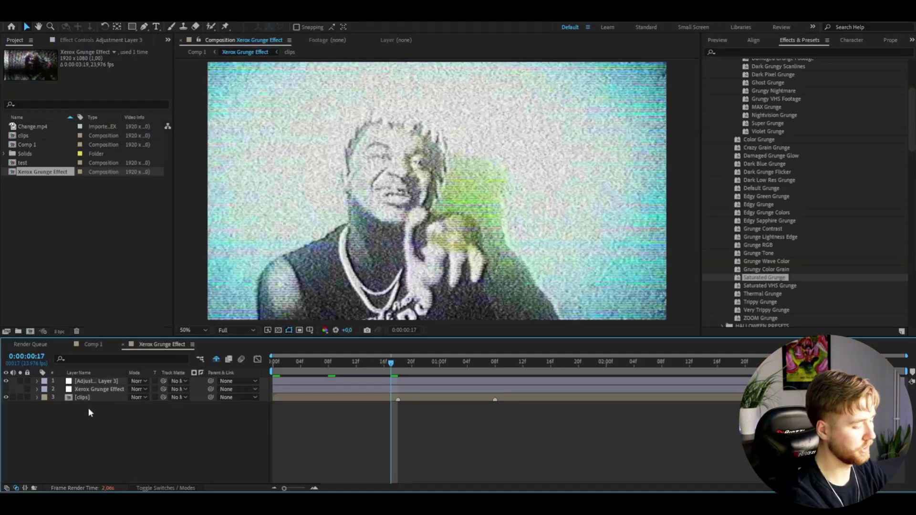
Step: Try darkening the clip with a Curves adjustment layer beneath the preset layer, return to the first frame, and delete the added layer
key("ctrl+alt+y")
key("ctrl+space")
type("curves")
key("Return")
left_click_drag(124, 387, 97, 395)
mouse_move(82, 155)
left_mouse_down()
mouse_move(92, 169)
mouse_move(88, 163)
left_mouse_up()
left_click_drag(392, 367, 272, 372)
key("Delete")
Step: Apply the Dark Low Res Grunge preset to the top adjustment layer and preview it
left_click(755, 188)
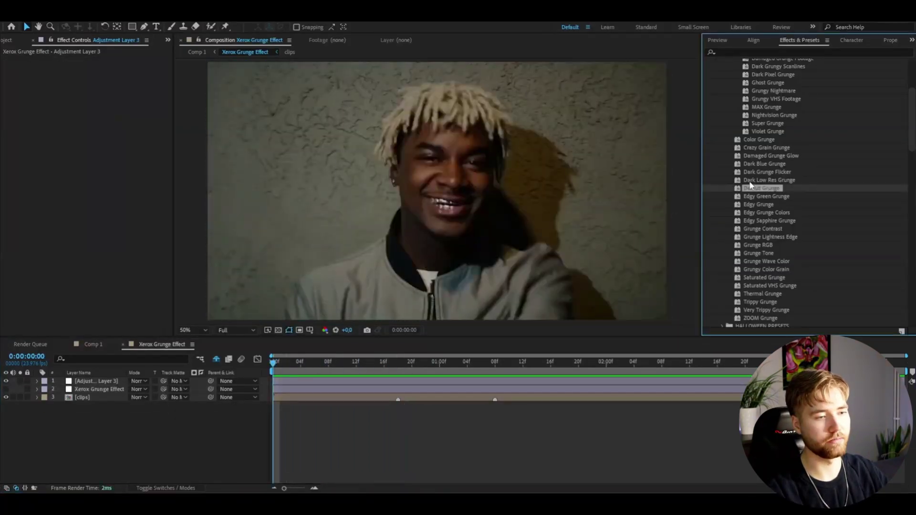
left_click(764, 180)
left_click_drag(767, 178, 98, 382)
key("space")
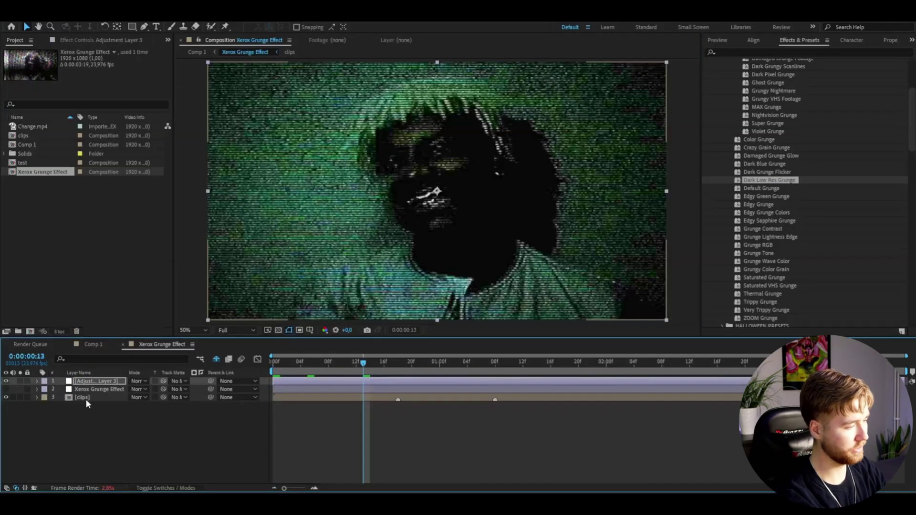
Step: Add a second adjustment layer beneath the preset layer, brighten its midtones slightly with Curves, and preview from the start
key("ctrl+d")
left_click_drag(79, 387, 83, 394)
key("ctrl+space")
type("cur")
key("Return")
left_click_drag(75, 162, 74, 156)
left_click(273, 364)
key("space")
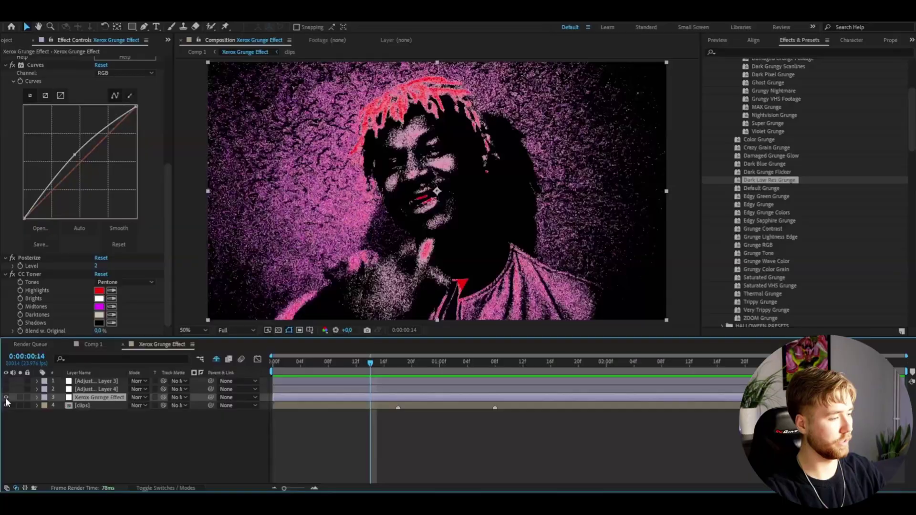
Step: Apply CC Threshold to the Xerox Grunge Effect layer with the RGB channel and a threshold of 163.2
left_click(167, 195)
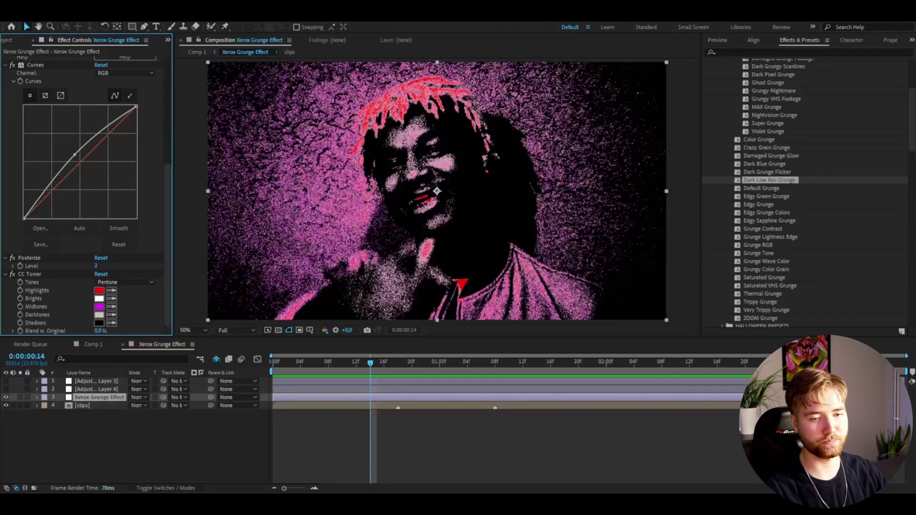
key("ctrl+space")
type("cc th")
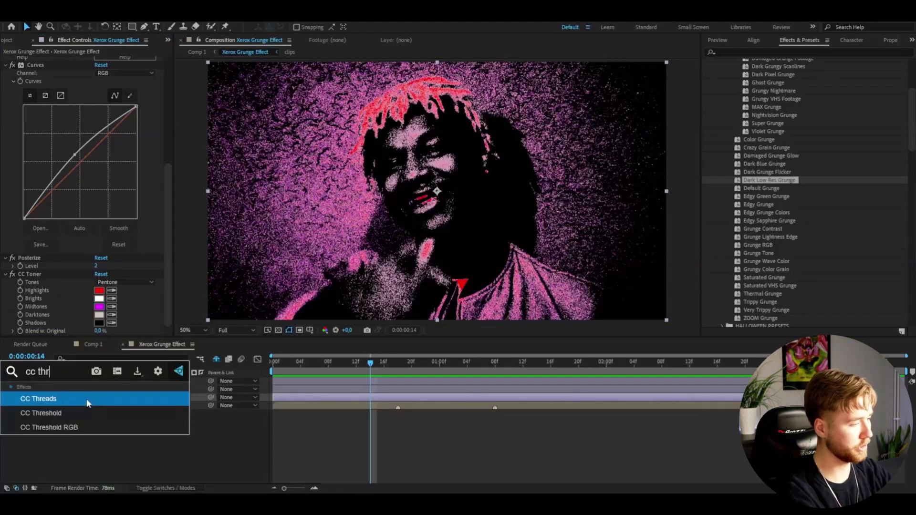
left_click(87, 413)
left_click(105, 316)
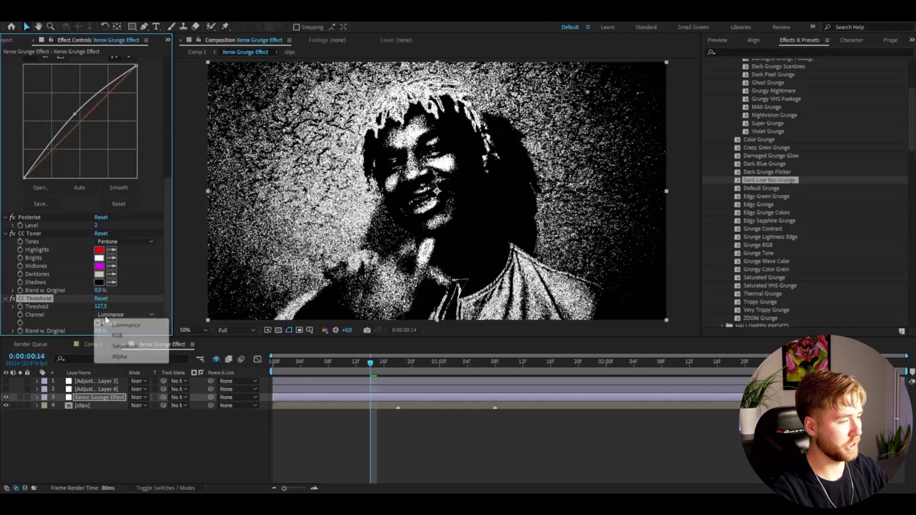
left_click(118, 339)
left_click_drag(100, 307, 111, 306)
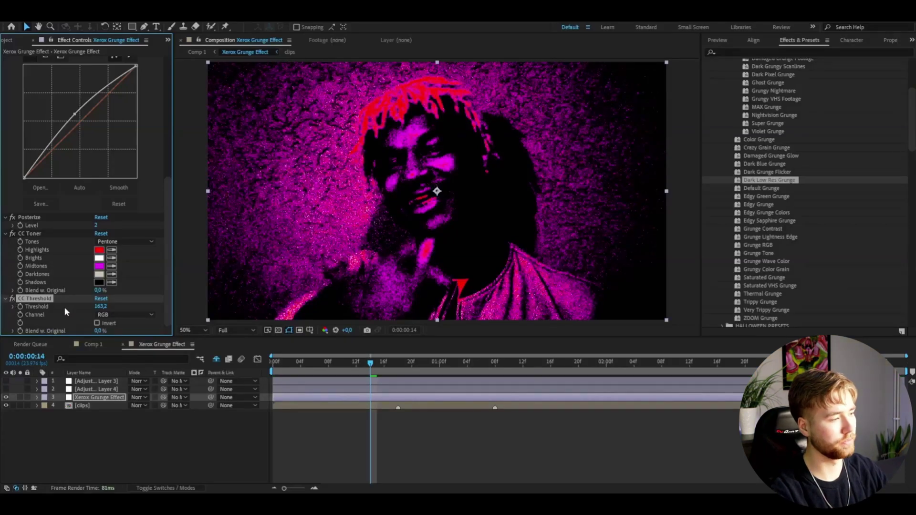
Step: Apply Posterize Time with a frame rate of 12 to the Xerox Grunge Effect layer and preview the result
key("ctrl+space")
type("pos")
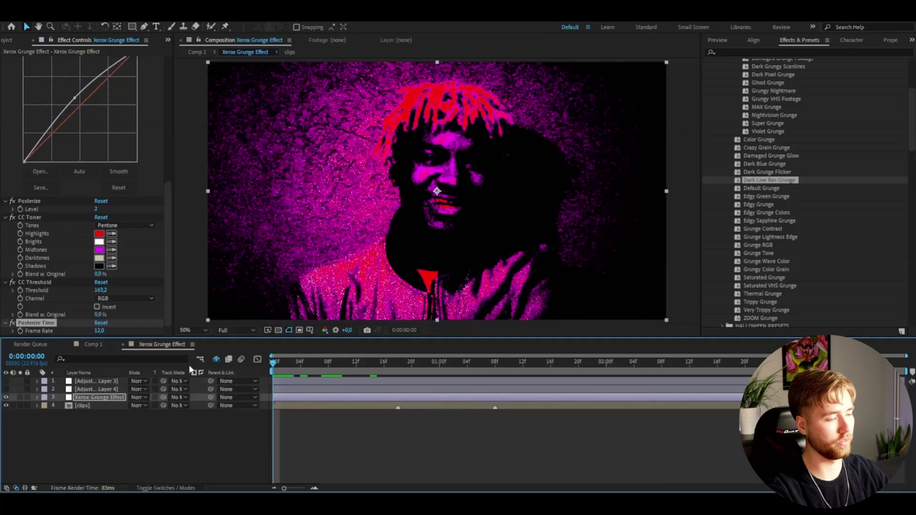
key("space")
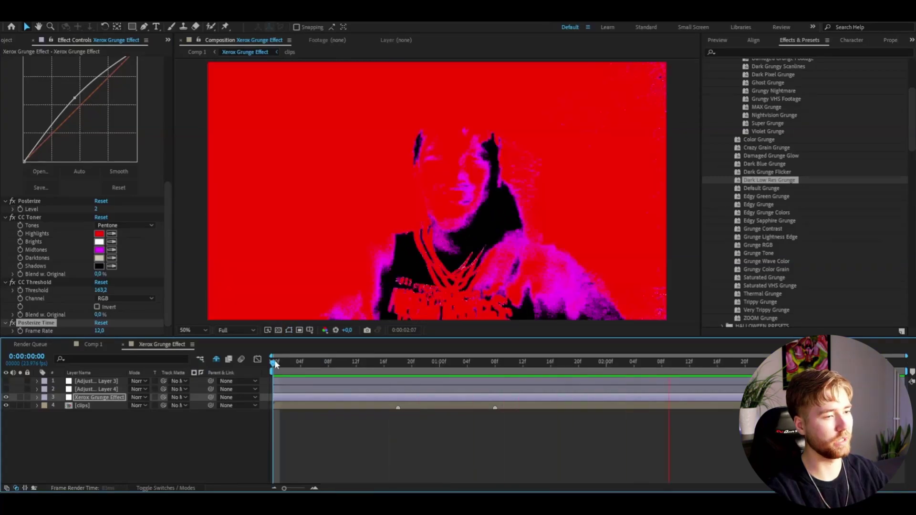
key("space")
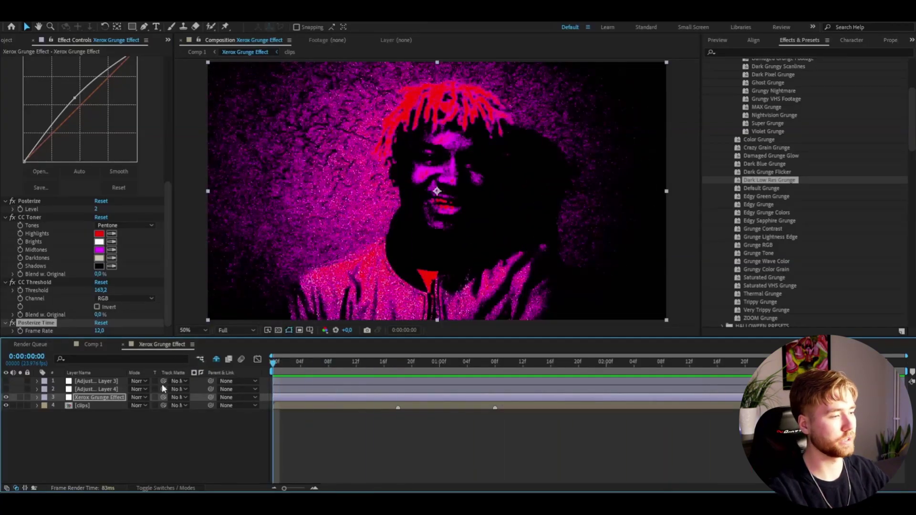
Step: Apply the keyframed Flicker Shake preset from Shake Sauce 2 to the clips layer at the first frame
left_click(94, 407)
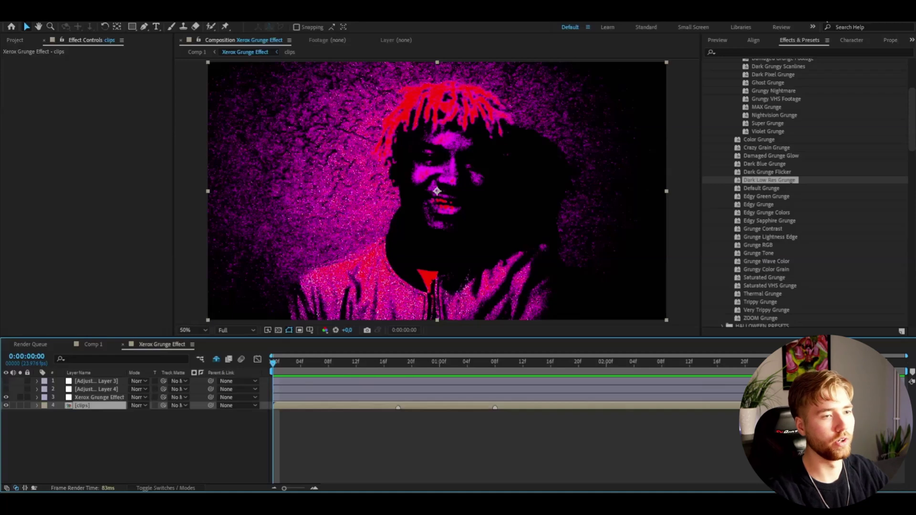
left_click(912, 41)
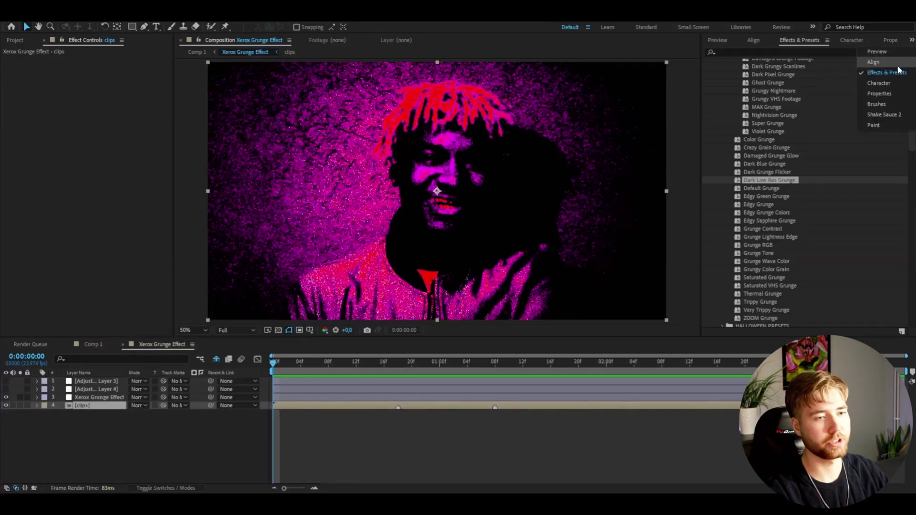
left_click(891, 117)
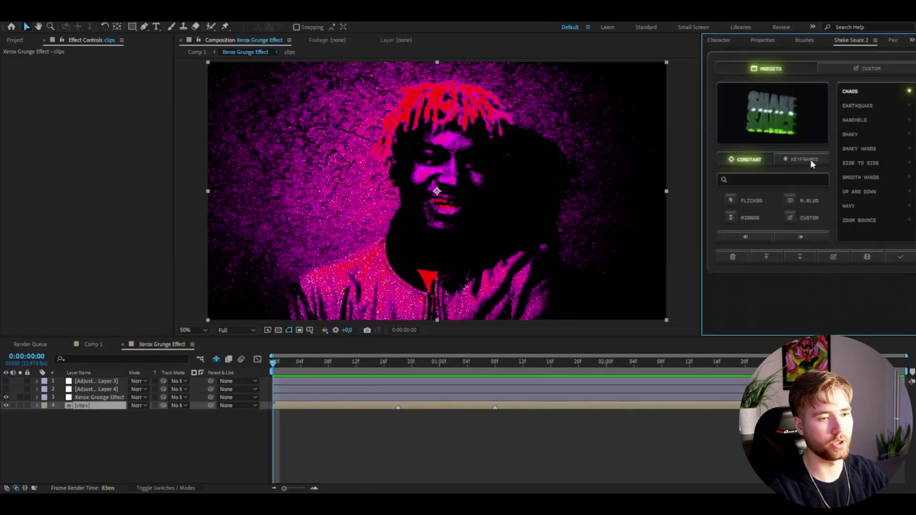
left_click(794, 161)
scroll(856, 200, "down", 3)
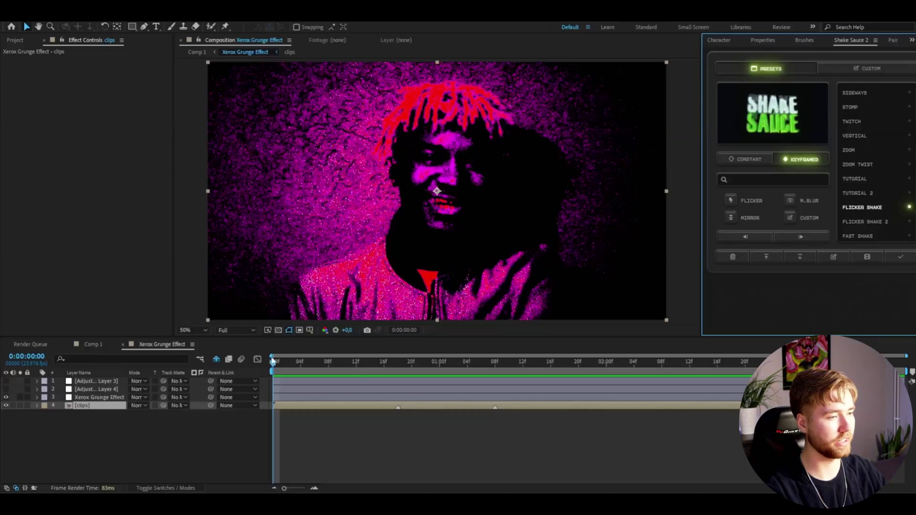
Step: Apply Flicker Shake to the clips layer again at the markers at 0:00:00:18 and 0:00:01:08
left_click_drag(376, 363, 398, 362)
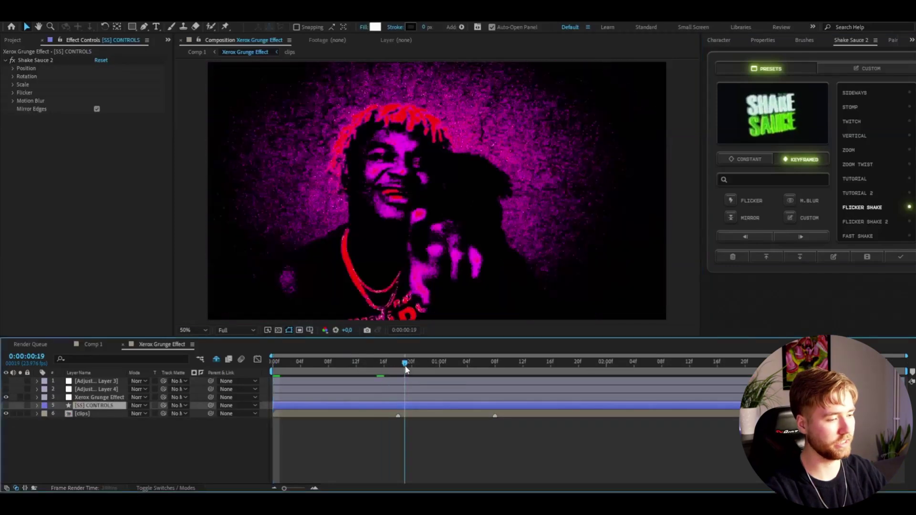
left_click(425, 417)
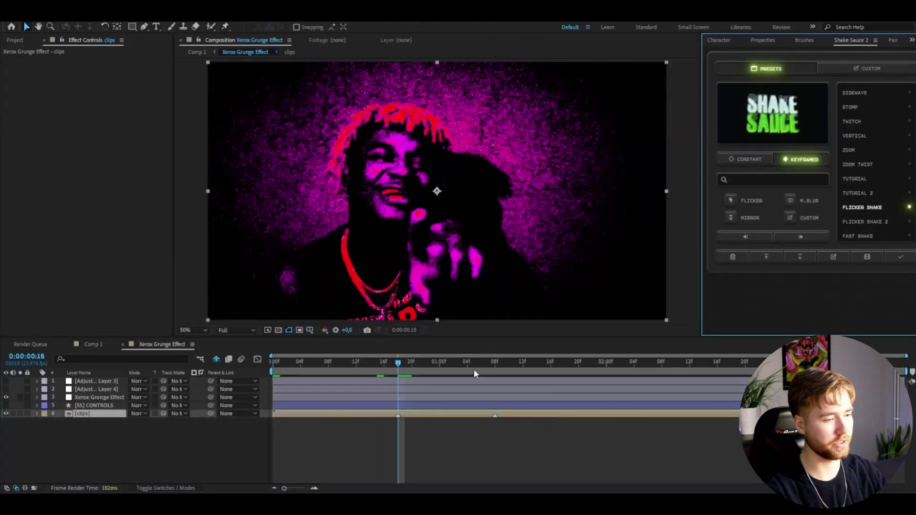
left_click(867, 209)
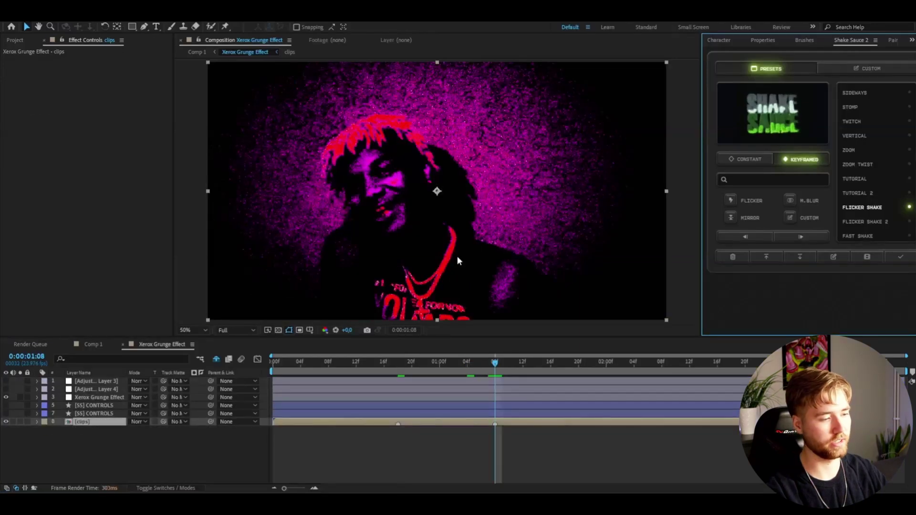
left_click(855, 208)
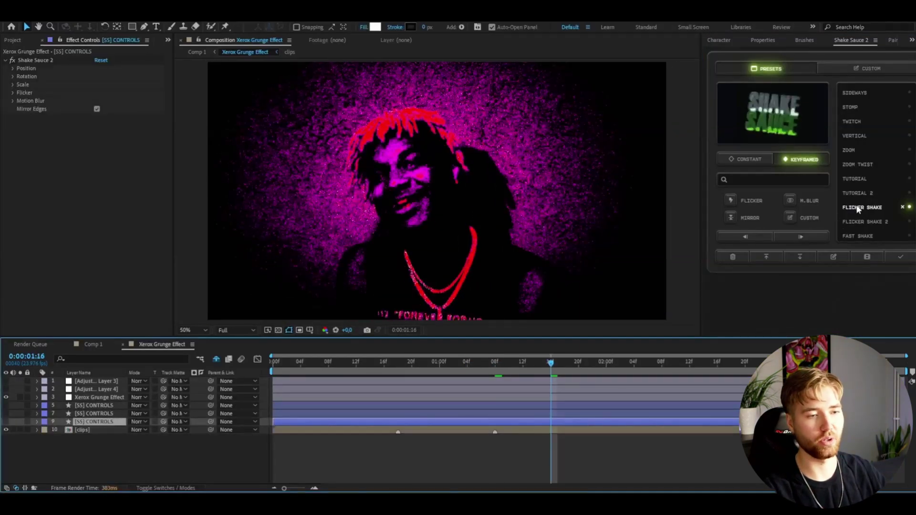
scroll(872, 158, "up", 3)
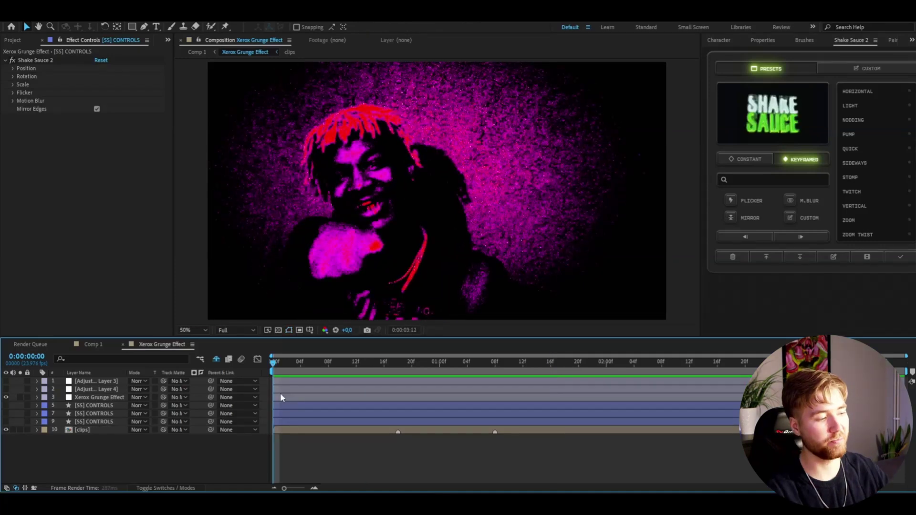
Step: Save all effects on the Xerox Grunge Effect layer as an animation preset named Xerox Grunge Effect in the Tutorial PRESETS folder
left_click_drag(356, 365, 365, 367)
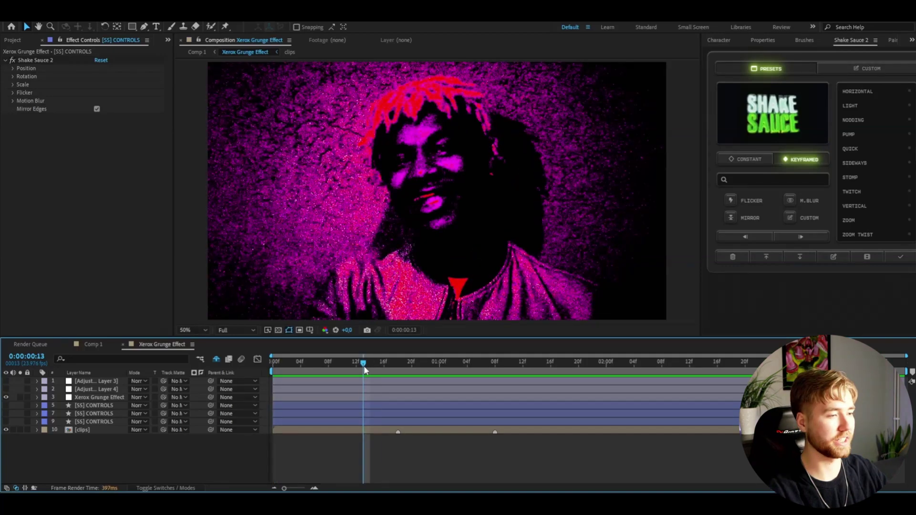
left_click(364, 397)
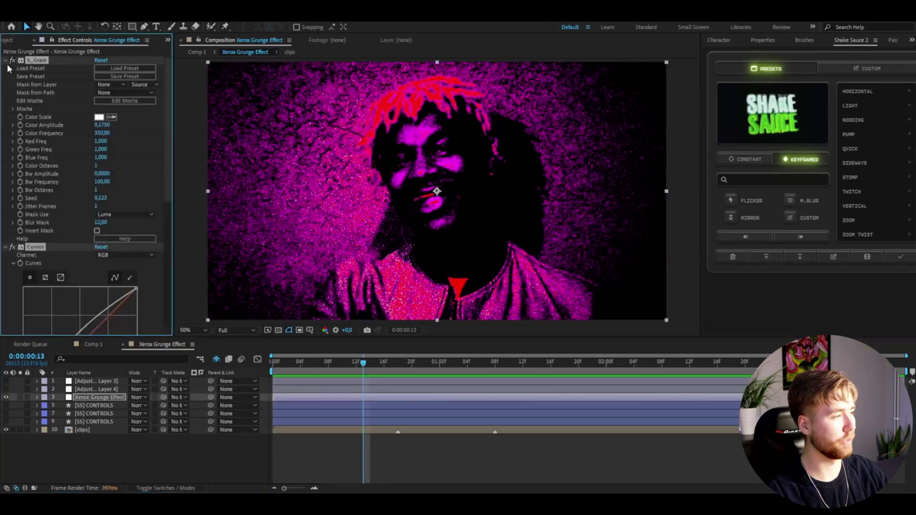
left_click(103, 151)
key("ctrl+a")
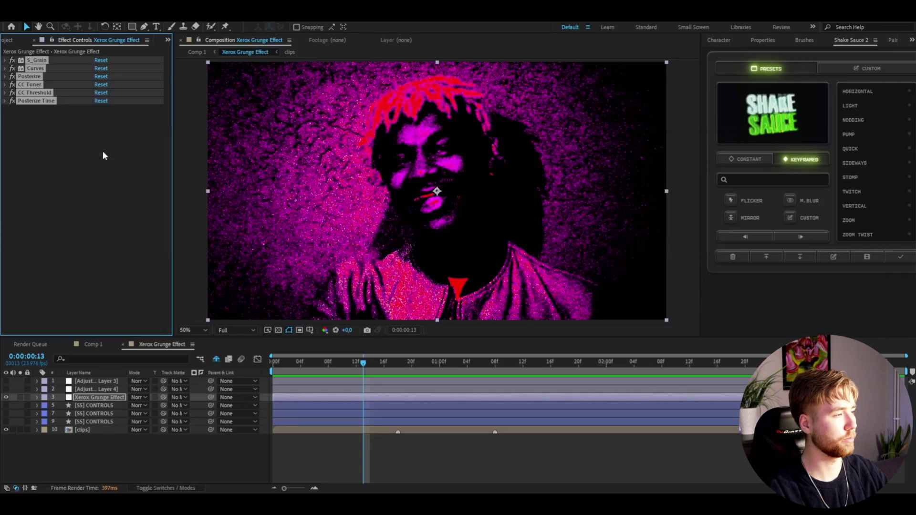
key("Home")
left_click(125, 14)
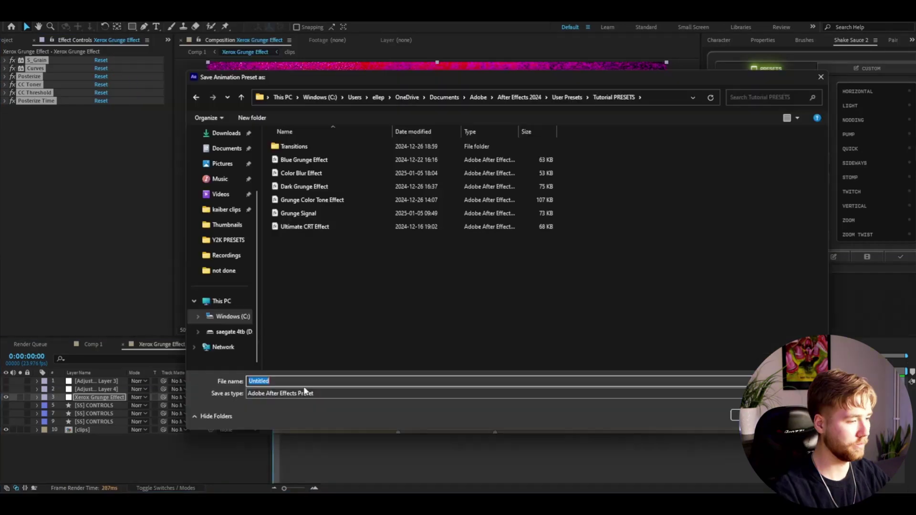
type("Xerox Grunge Effect")
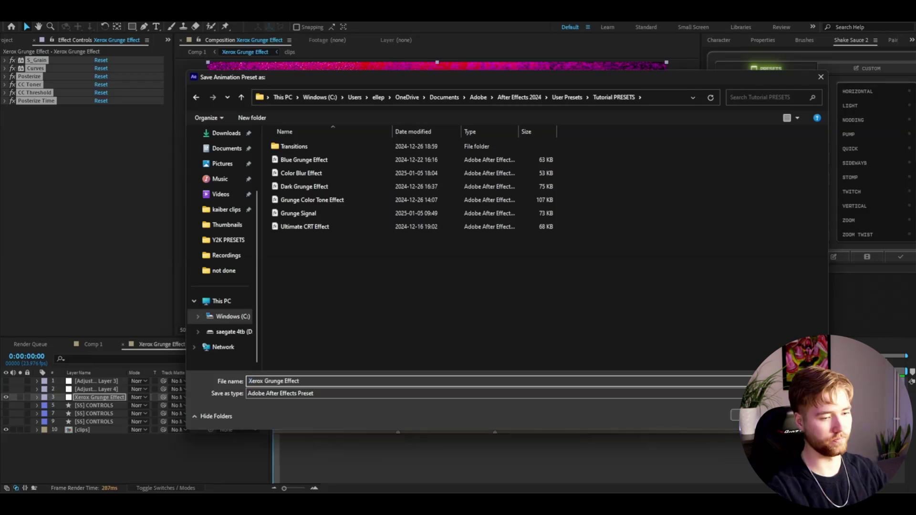
key("Return")
left_click(336, 363)
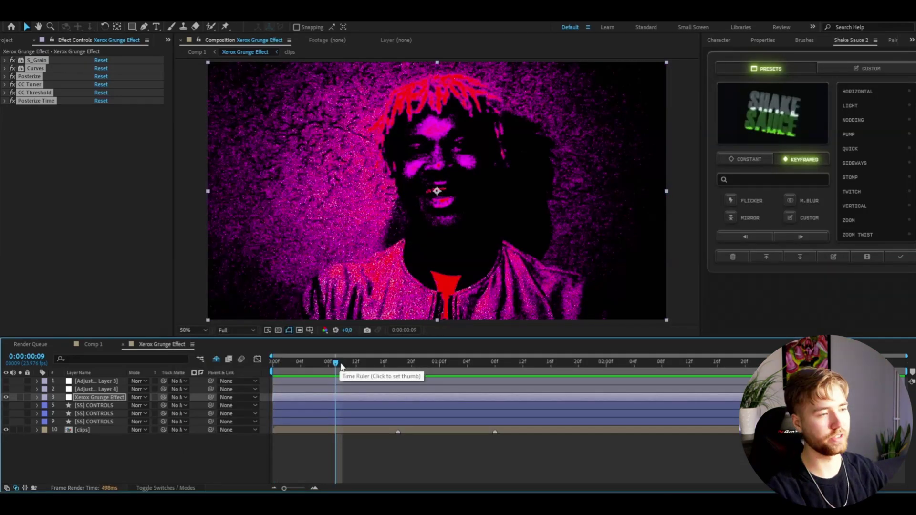